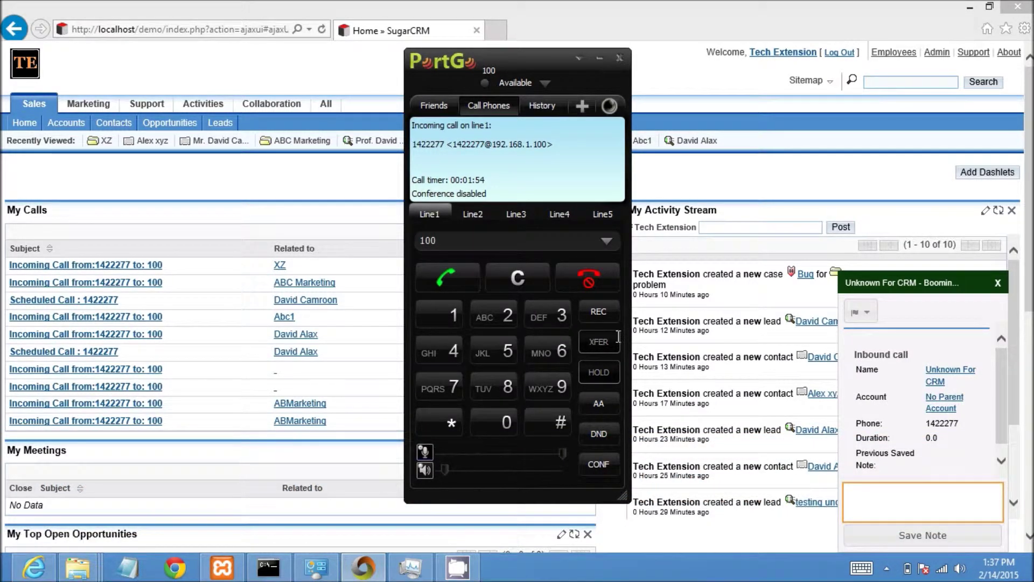
pyautogui.click(460, 286)
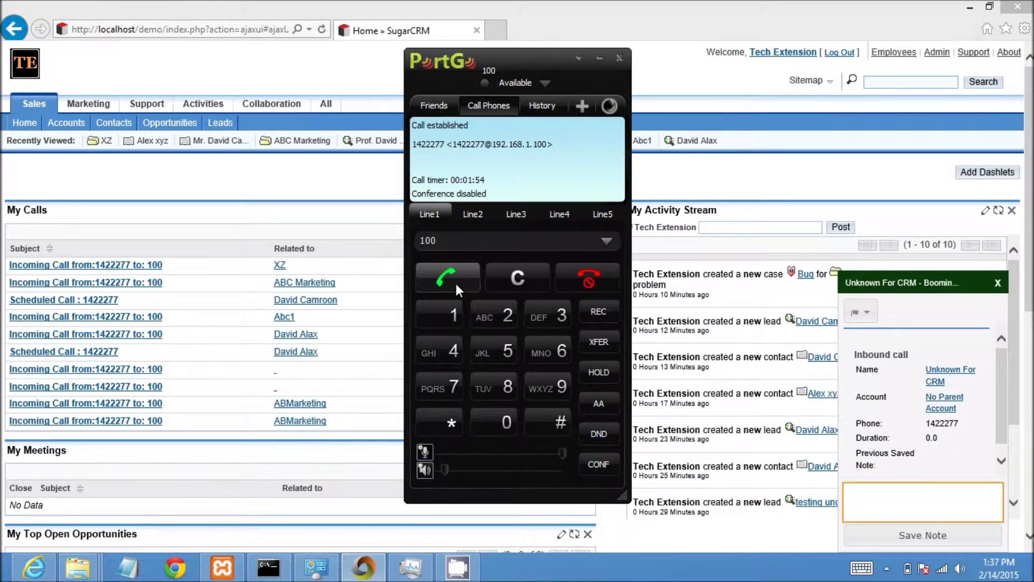
pyautogui.click(599, 59)
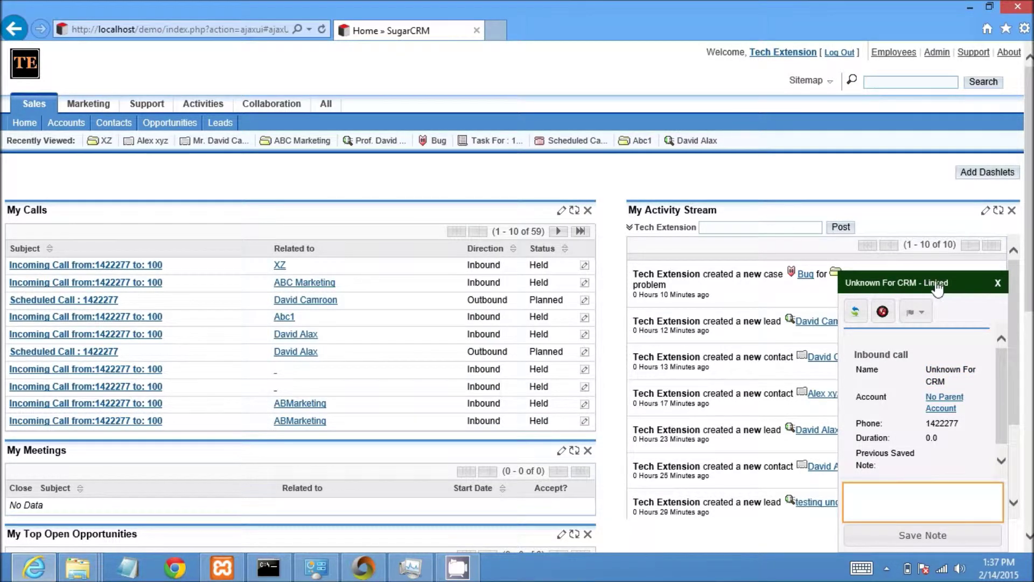
pyautogui.click(863, 314)
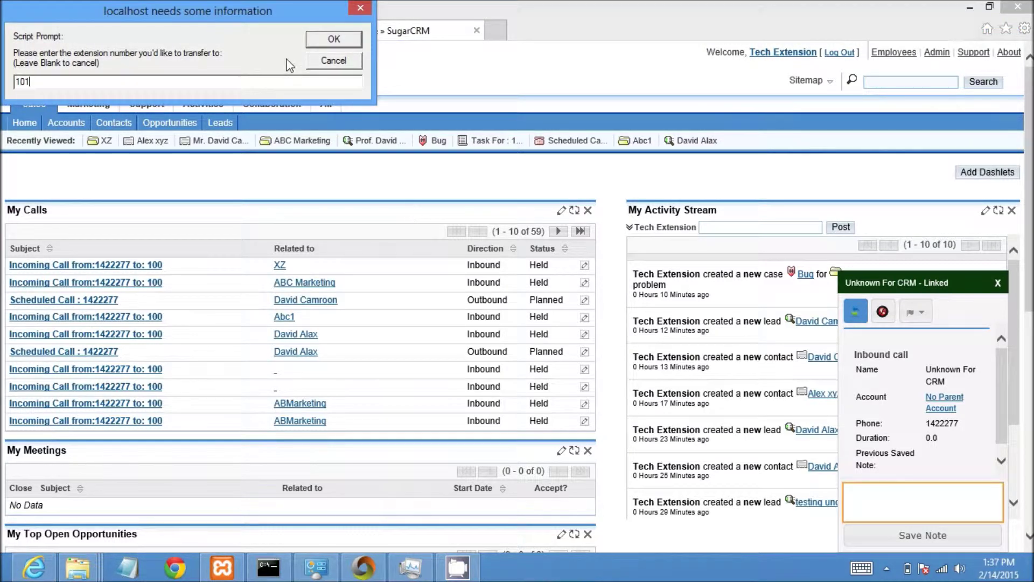
pyautogui.click(331, 41)
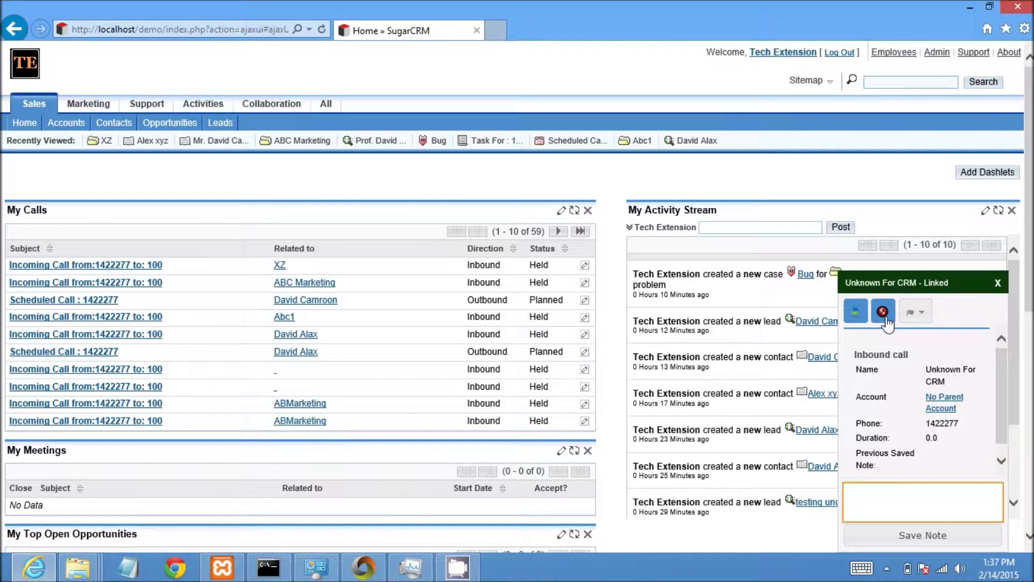
pyautogui.click(915, 311)
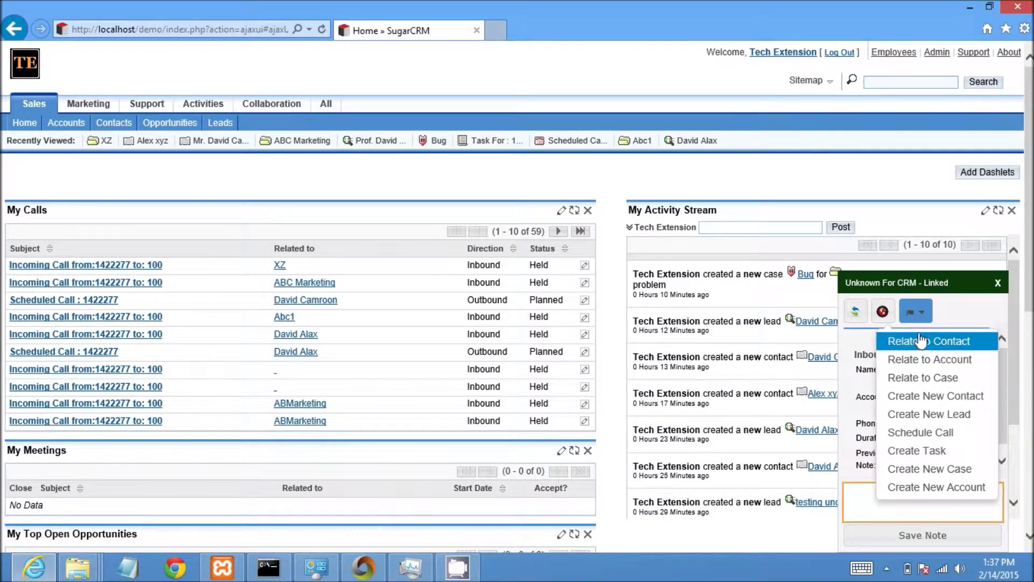
pyautogui.click(921, 341)
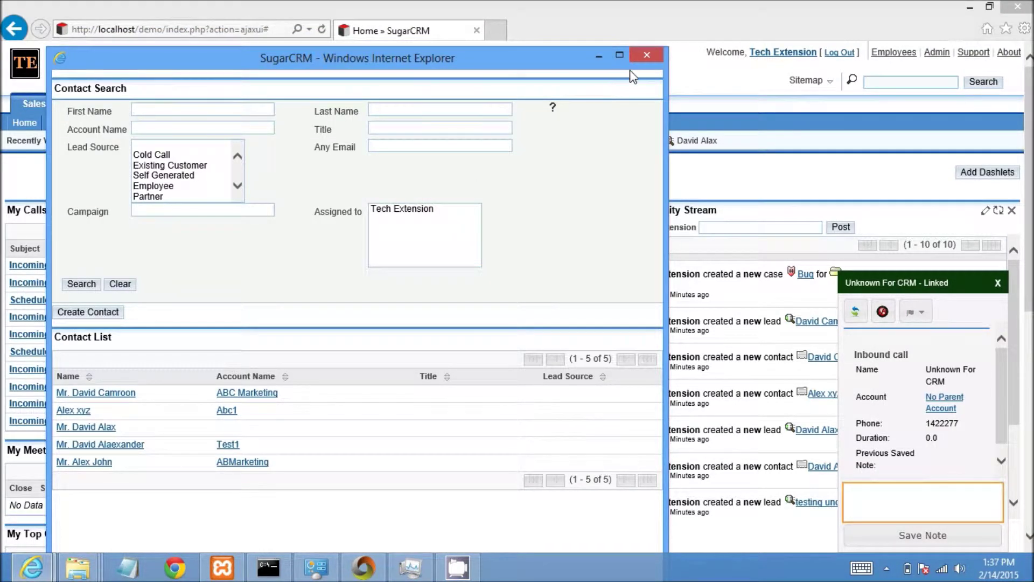
pyautogui.click(647, 56)
pyautogui.click(915, 311)
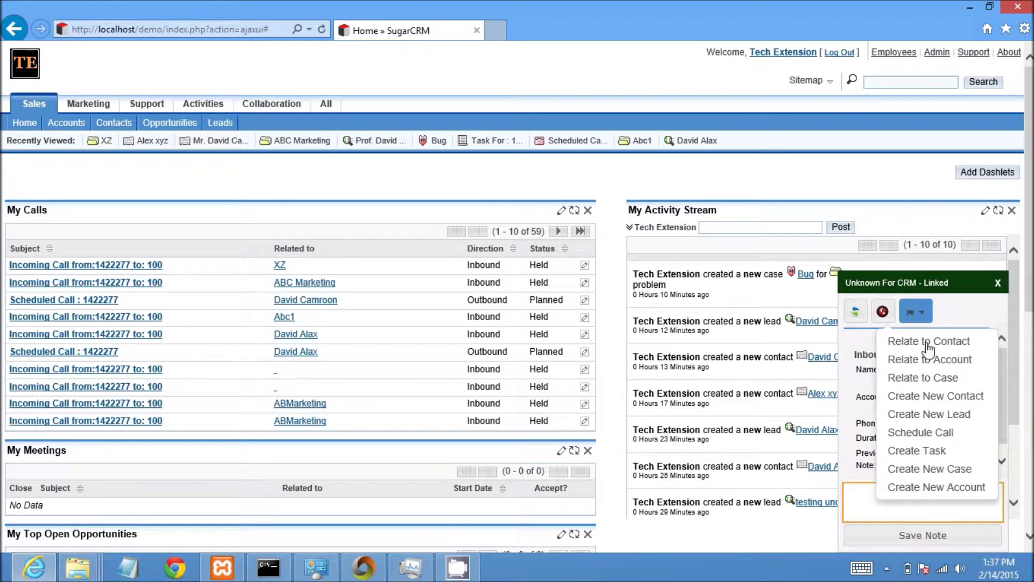
pyautogui.click(936, 359)
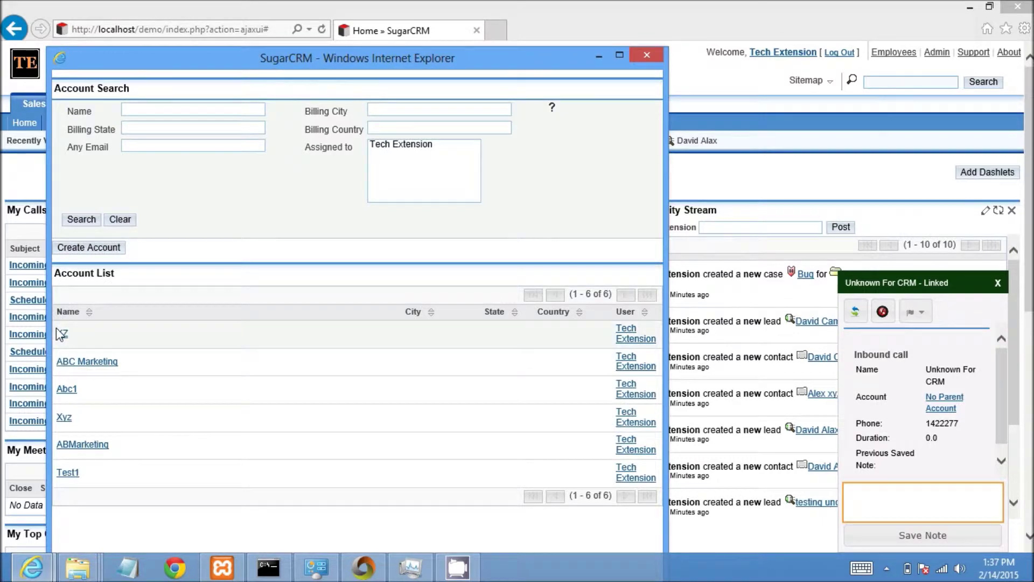
pyautogui.click(645, 55)
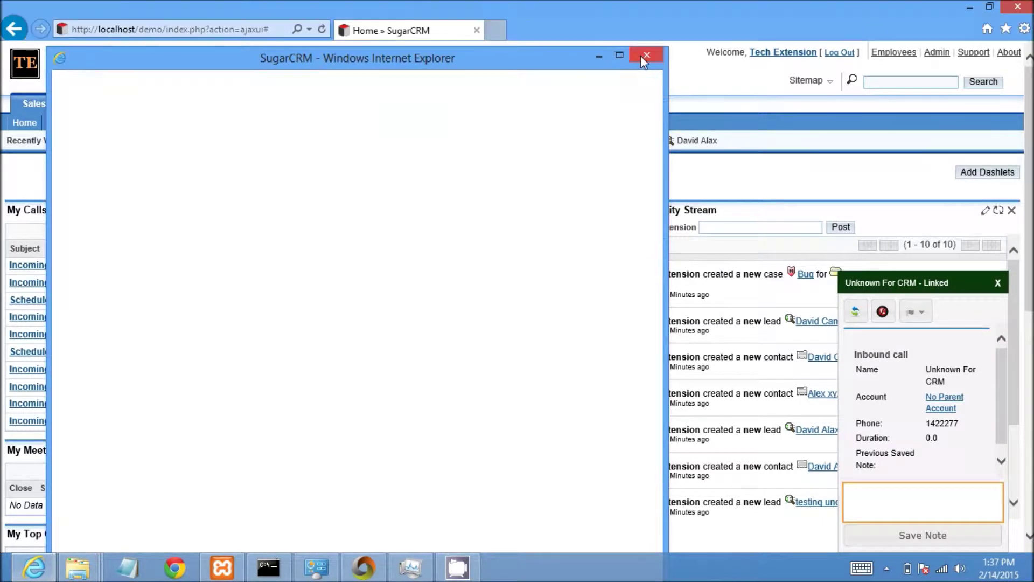
pyautogui.click(917, 320)
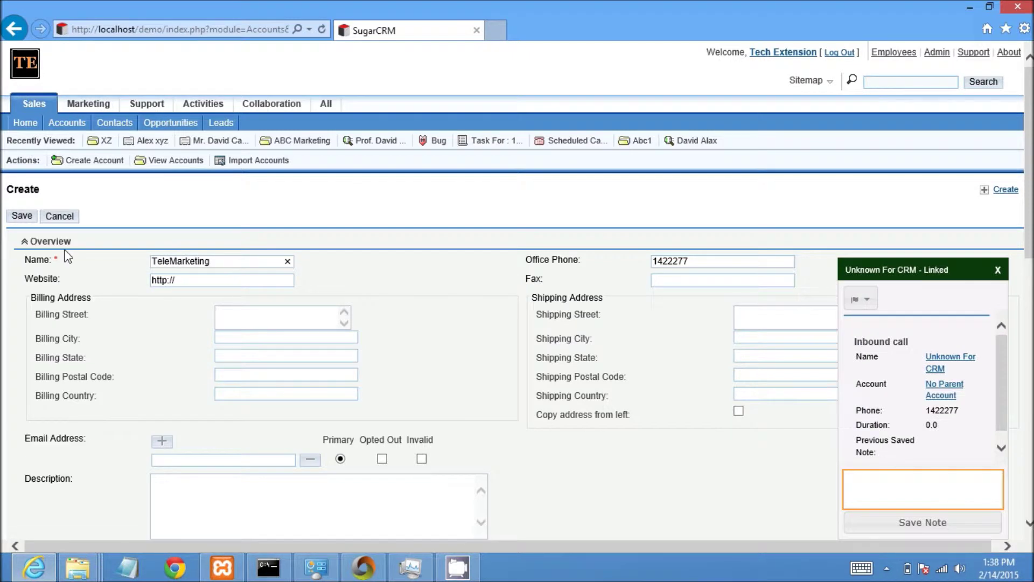
pyautogui.click(32, 218)
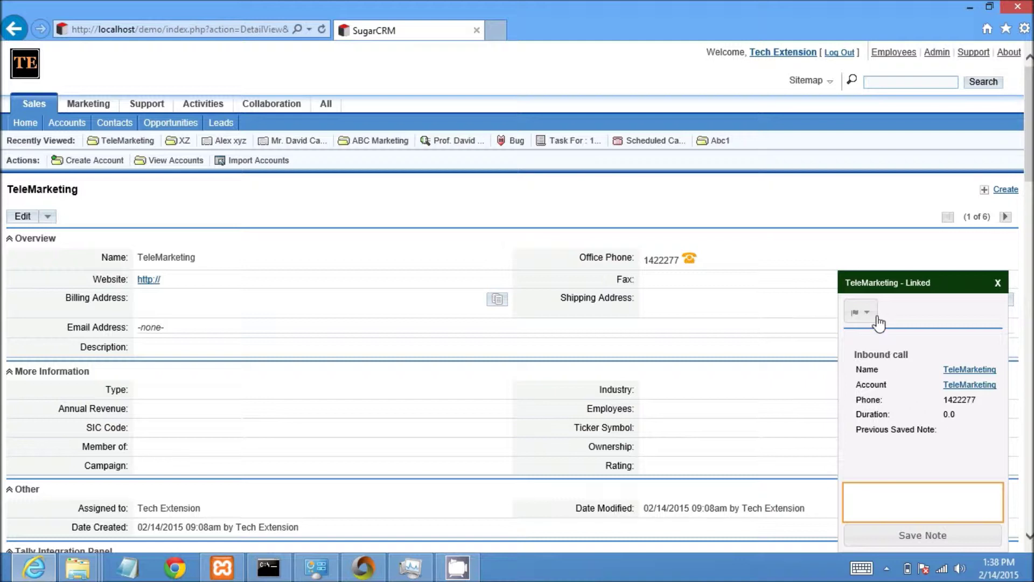
# Create a contact with salutation Mr. and the caller's first and last name under account TeleMarketing
pyautogui.click(860, 312)
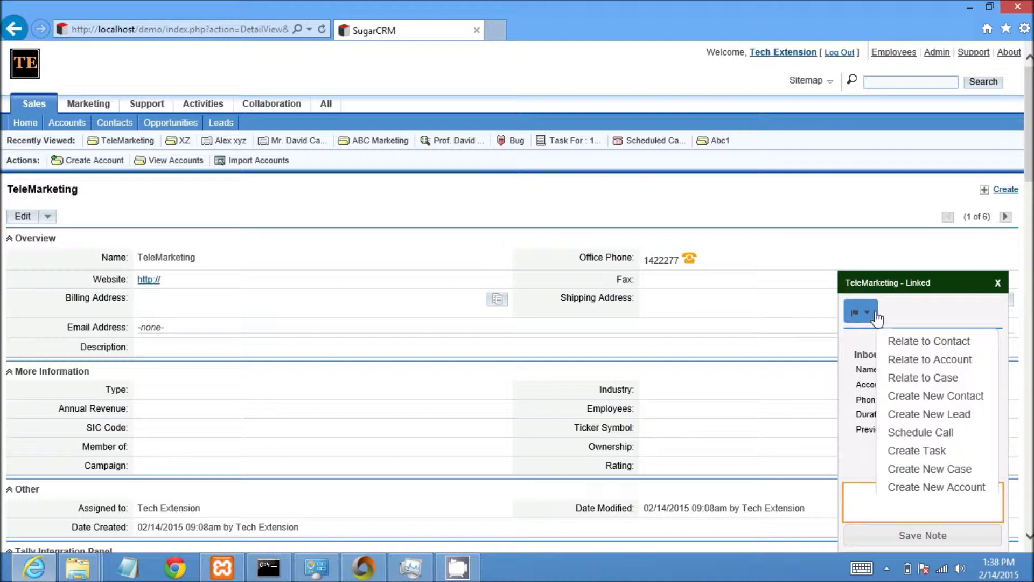
pyautogui.click(933, 399)
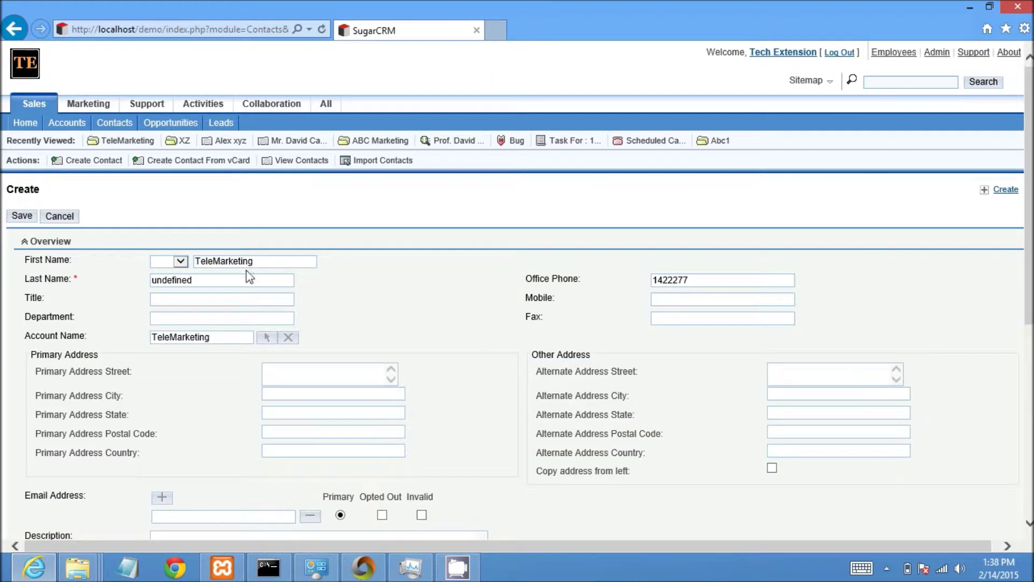
pyautogui.click(179, 261)
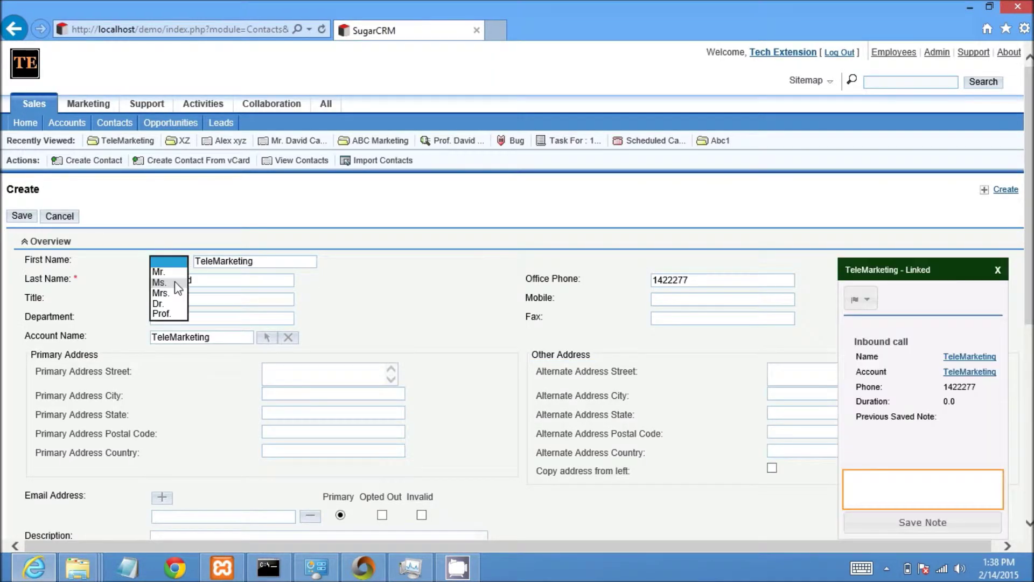
pyautogui.click(175, 281)
pyautogui.press('Tab')
pyautogui.write('Smith')
pyautogui.press('Tab')
pyautogui.write('camroon')
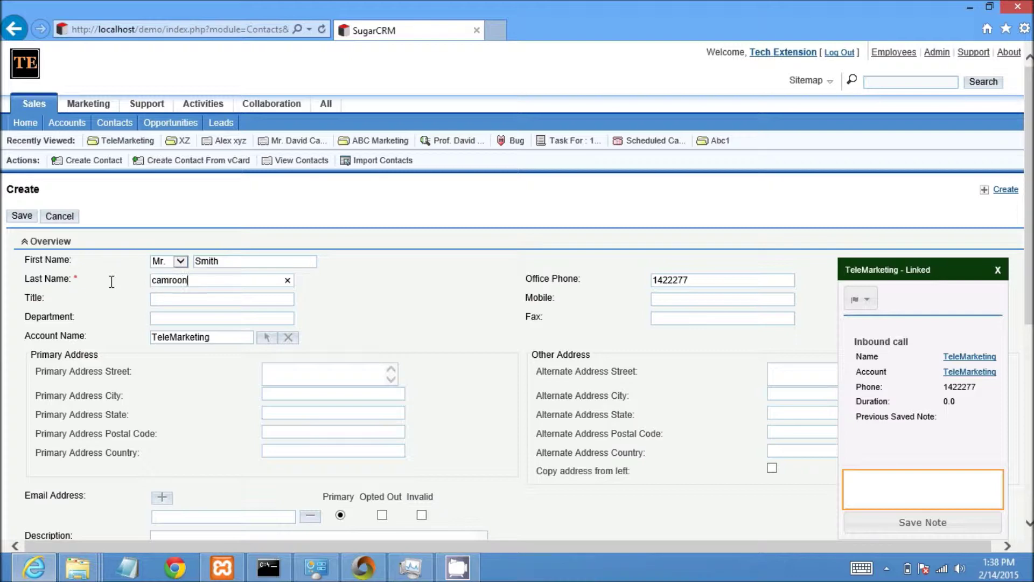
pyautogui.click(266, 338)
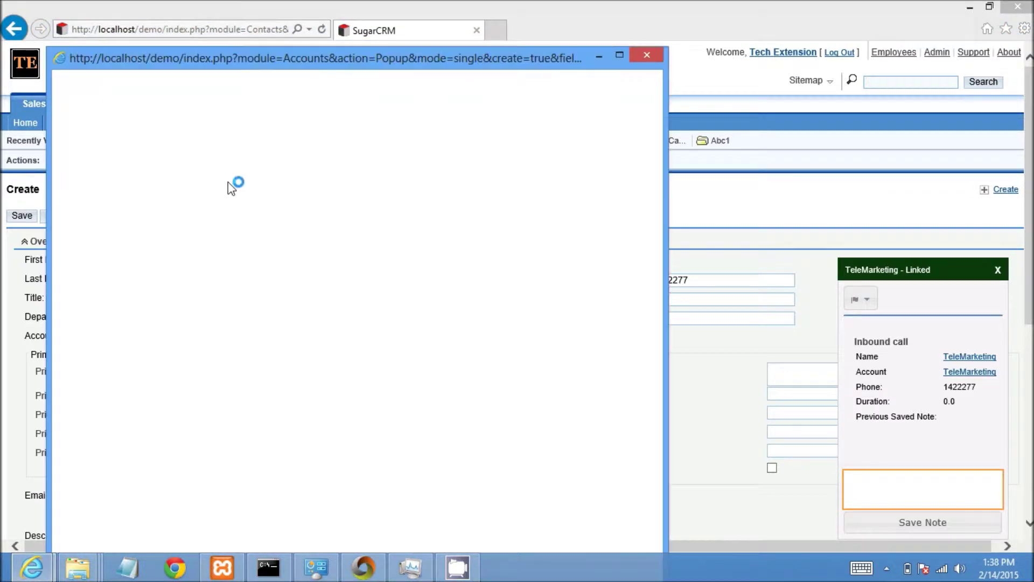
pyautogui.click(94, 335)
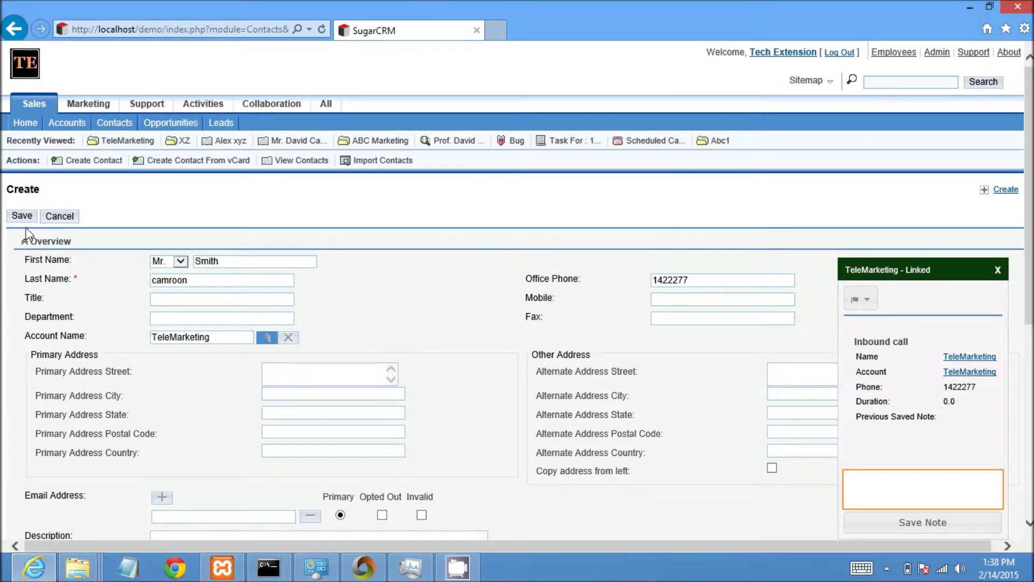
pyautogui.click(24, 217)
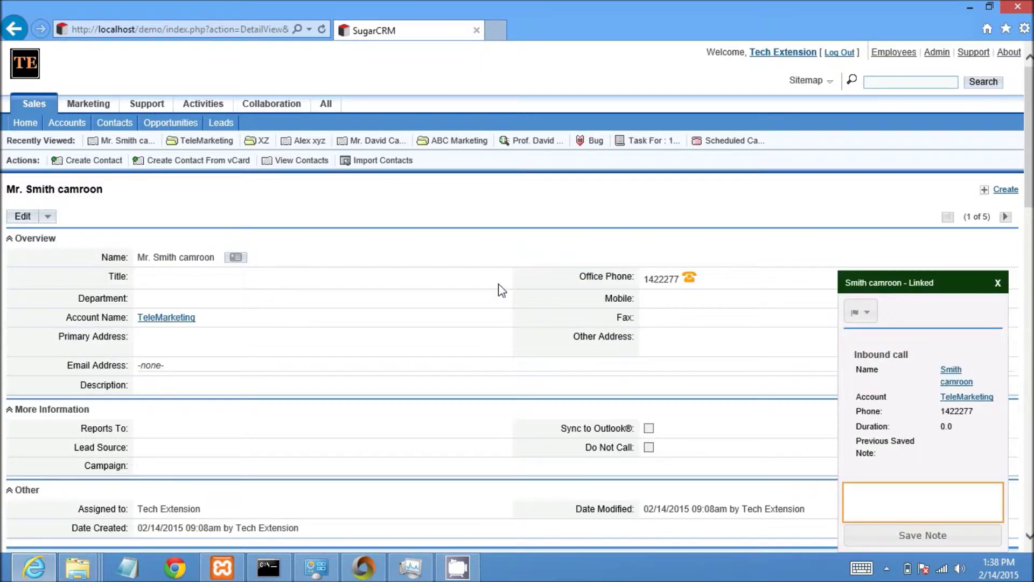
# Save a new lead for the caller with salutation Mr. and account TeleMarketing
pyautogui.click(864, 312)
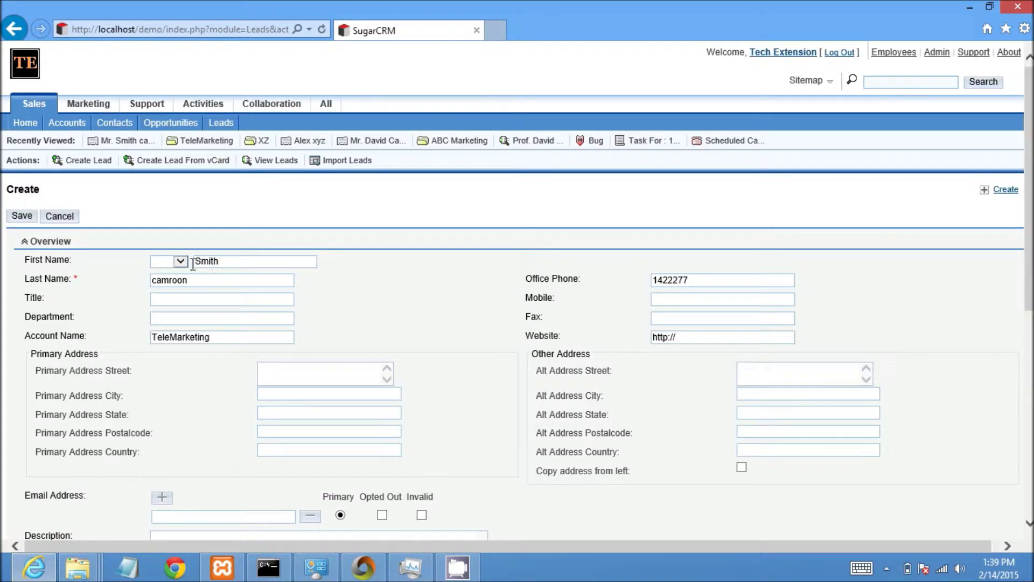
pyautogui.click(184, 262)
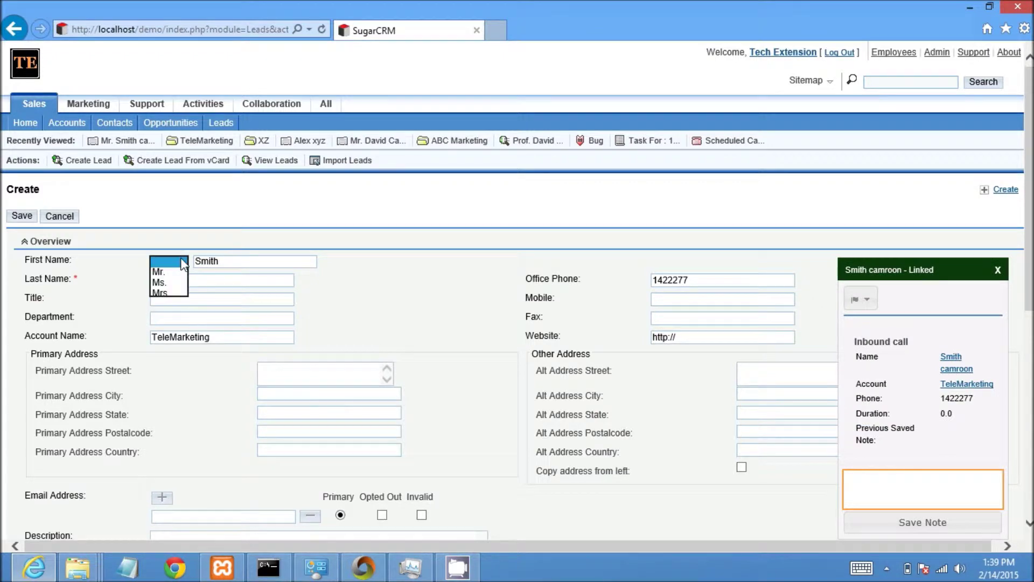
pyautogui.click(162, 271)
pyautogui.click(21, 215)
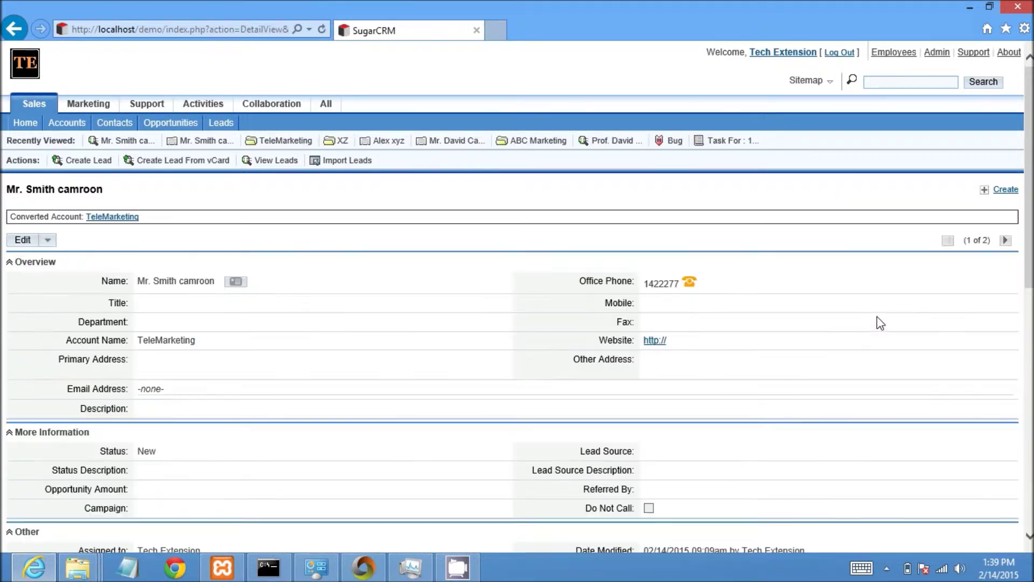
pyautogui.click(860, 312)
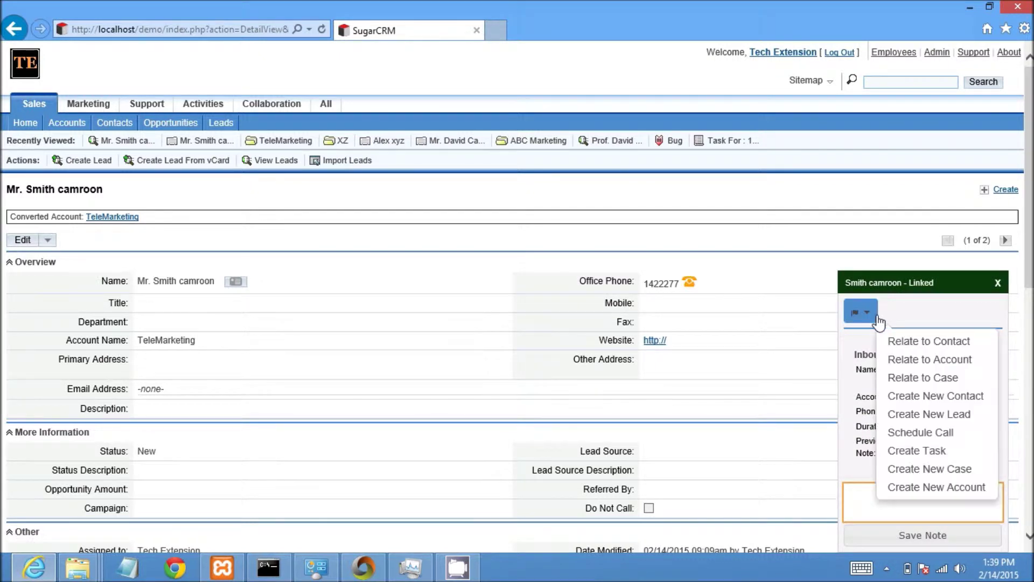
# Schedule a 15-minute follow-up call for 02/14/2015 09:15am with description 'test'
pyautogui.click(939, 435)
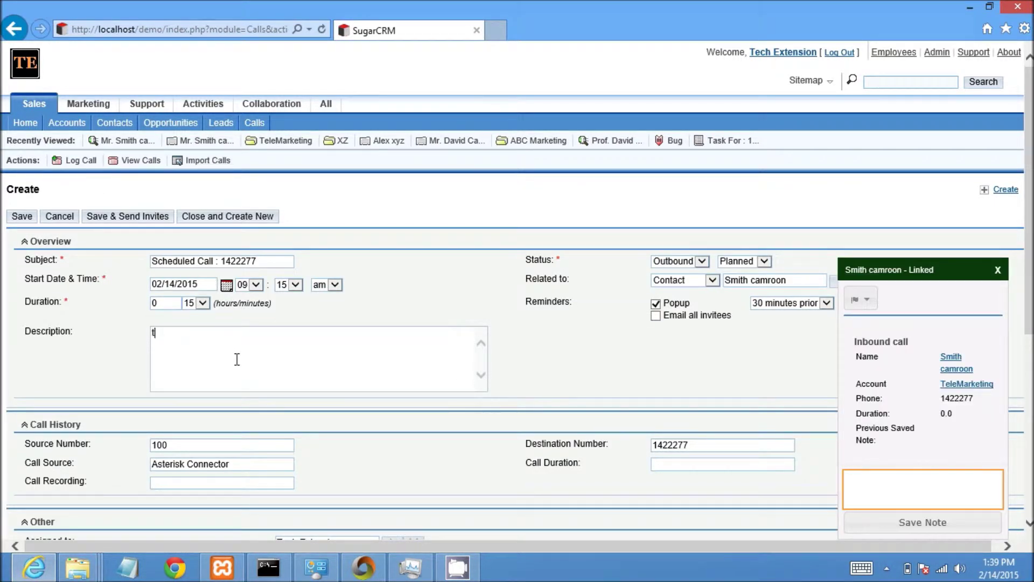
pyautogui.click(27, 219)
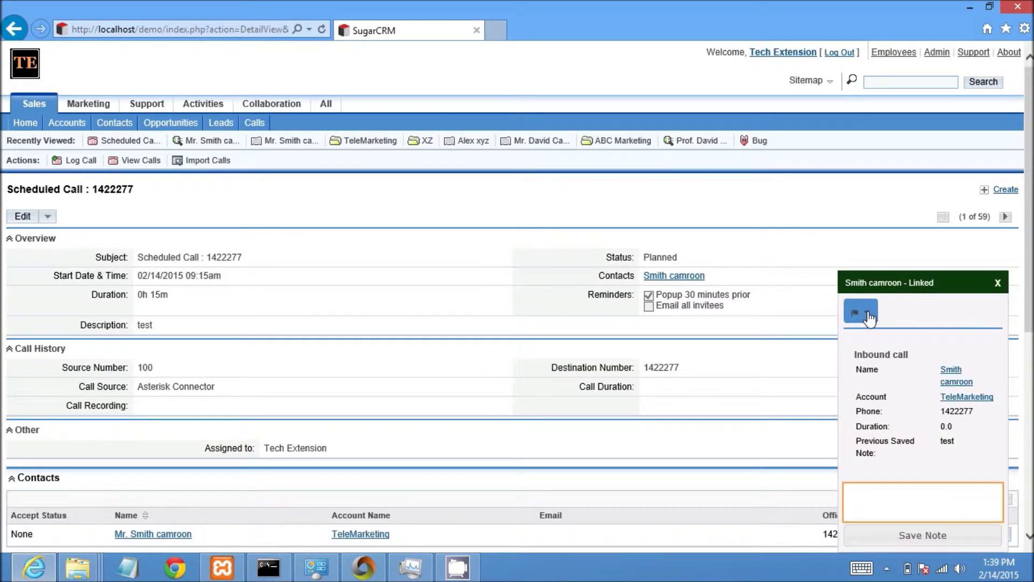
pyautogui.click(868, 315)
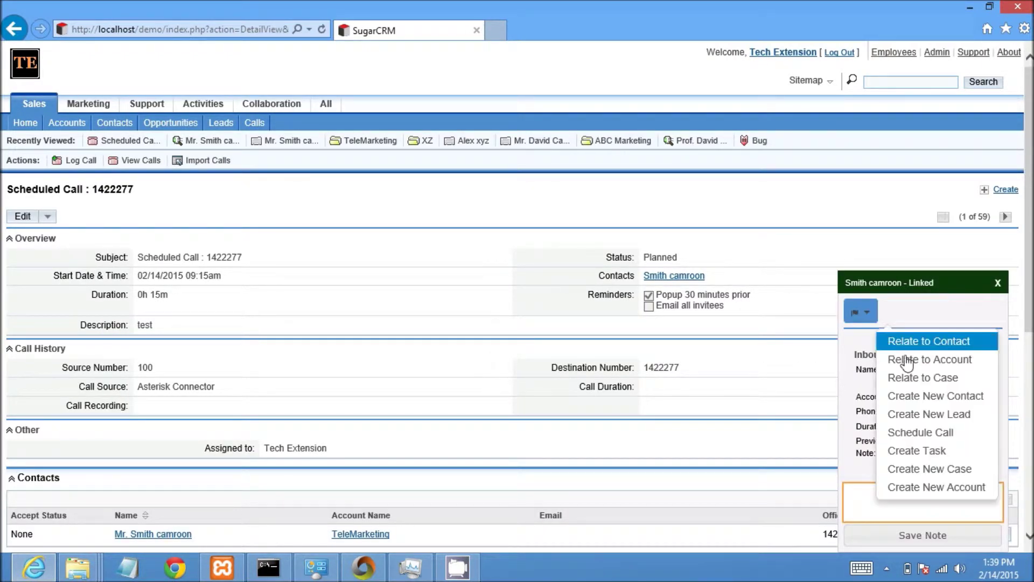
# Create a High-priority task starting 02/14/2015, due 02/18/2015, with description 'demo'
pyautogui.click(937, 452)
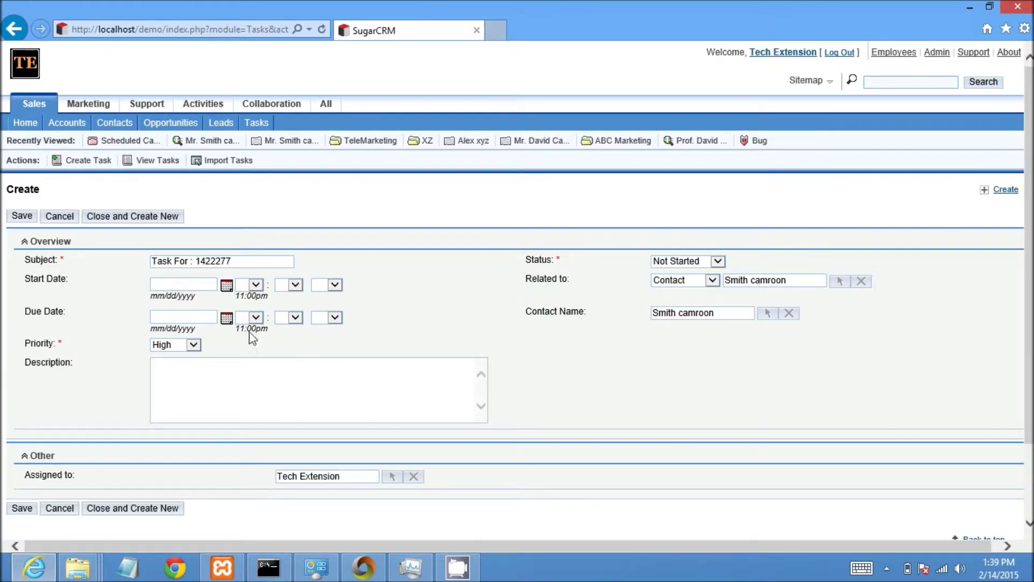
pyautogui.click(227, 284)
pyautogui.click(215, 393)
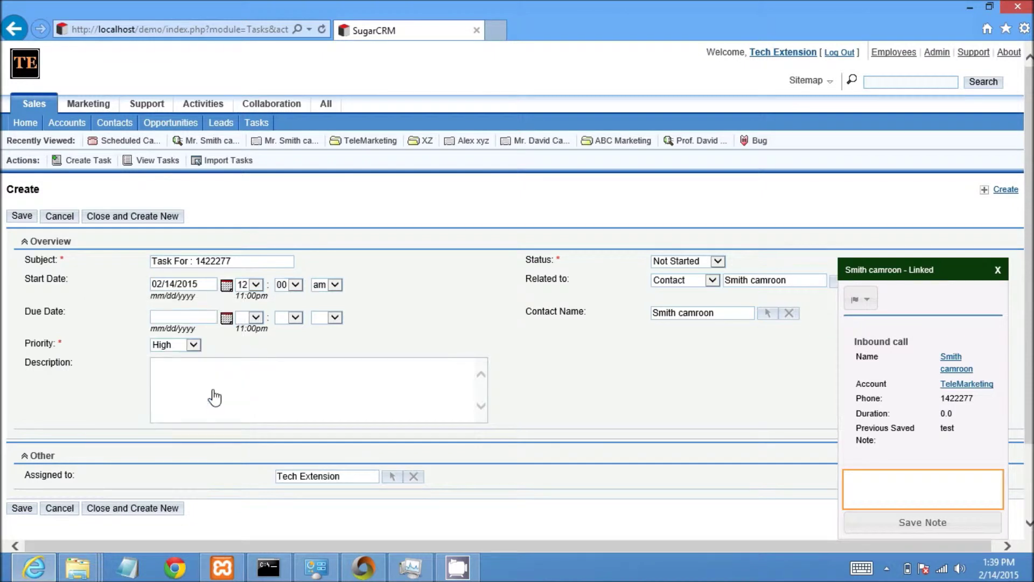
pyautogui.click(226, 318)
pyautogui.click(164, 436)
pyautogui.click(196, 388)
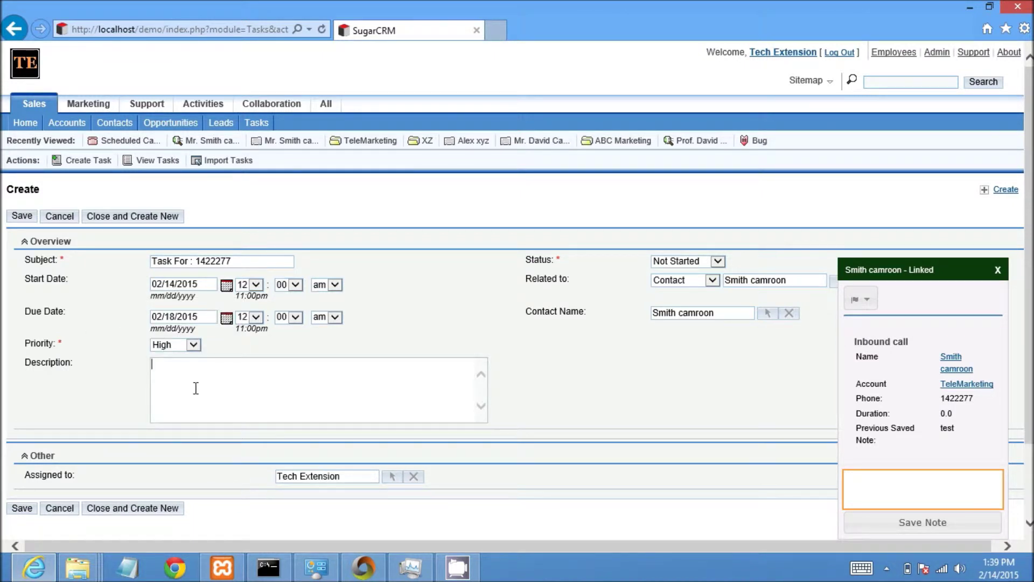
pyautogui.write('demo')
pyautogui.click(22, 215)
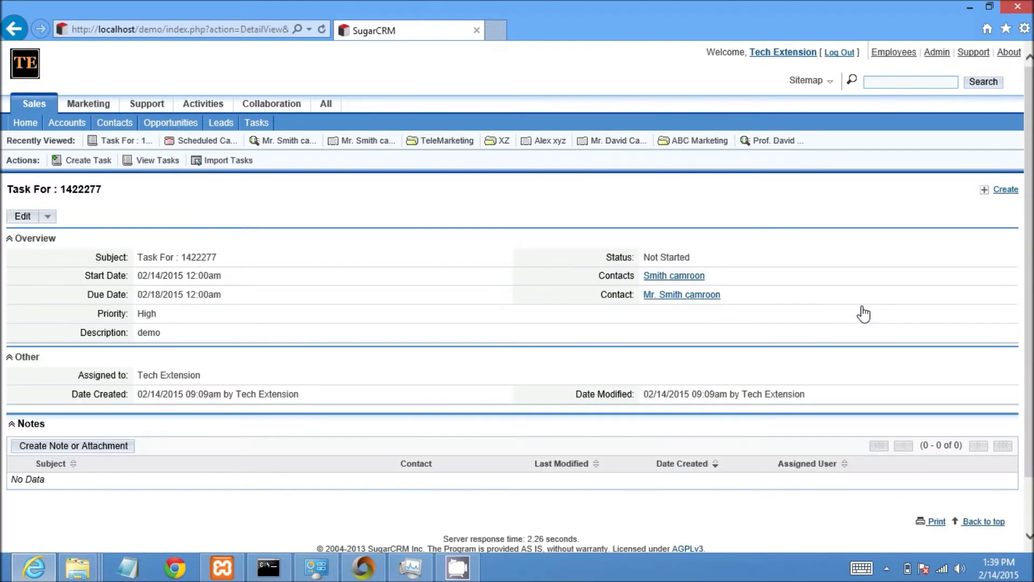
pyautogui.click(860, 311)
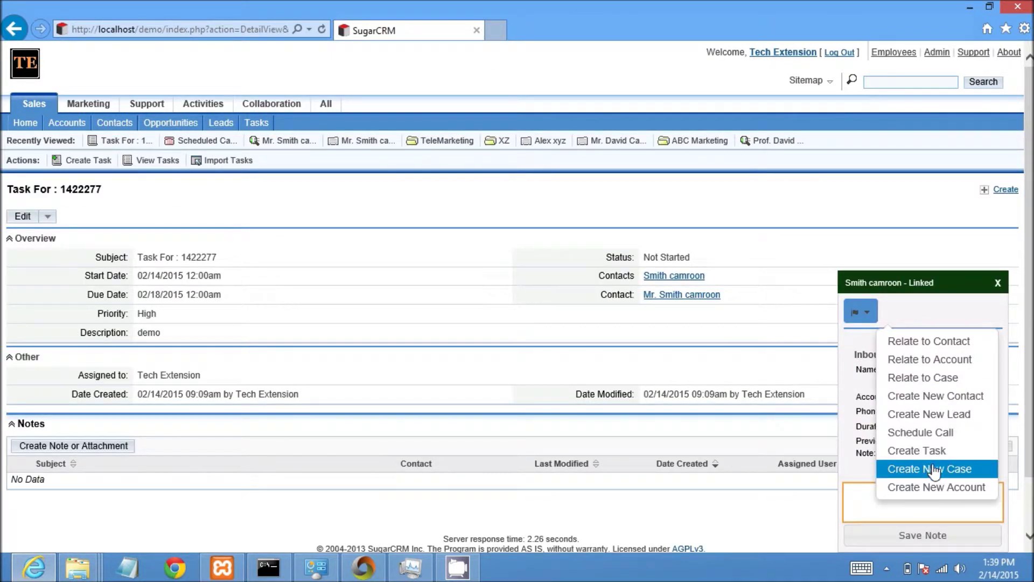
# Create a case titled 'Demo' for TeleMarketing with description 'Fetures'
pyautogui.click(913, 468)
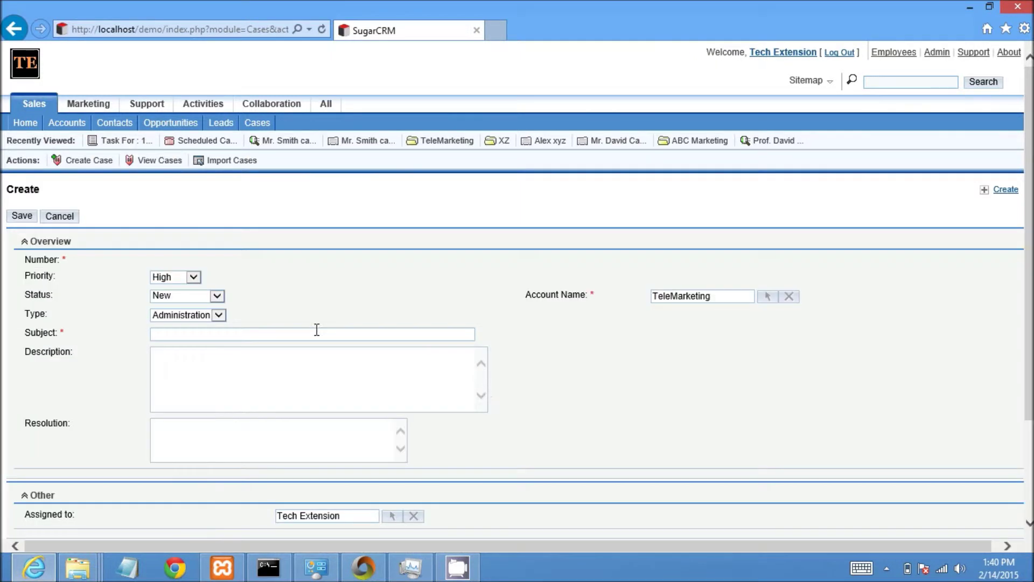
pyautogui.click(173, 332)
pyautogui.write('Demo')
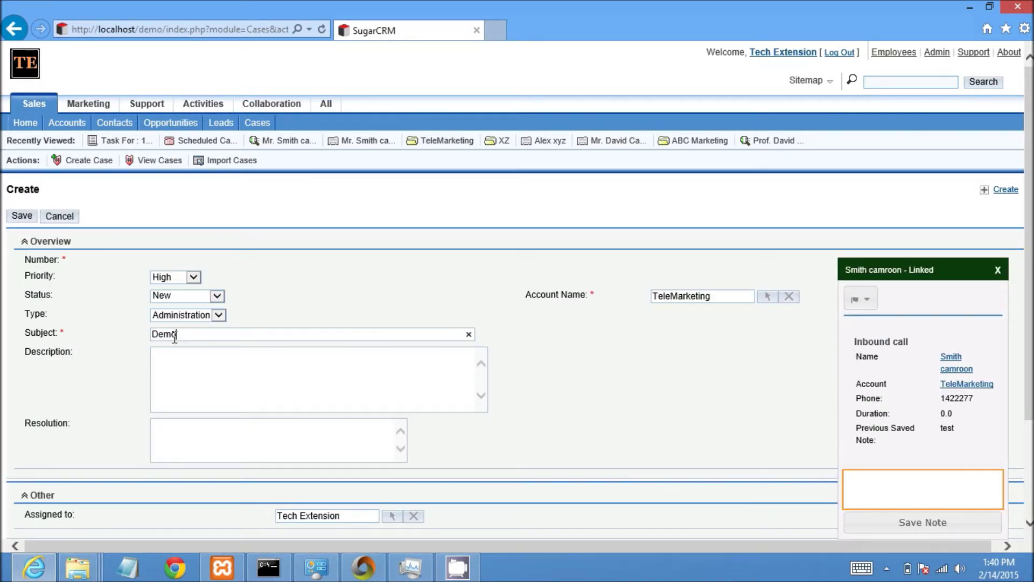
pyautogui.click(175, 357)
pyautogui.write('Fetures')
pyautogui.click(16, 218)
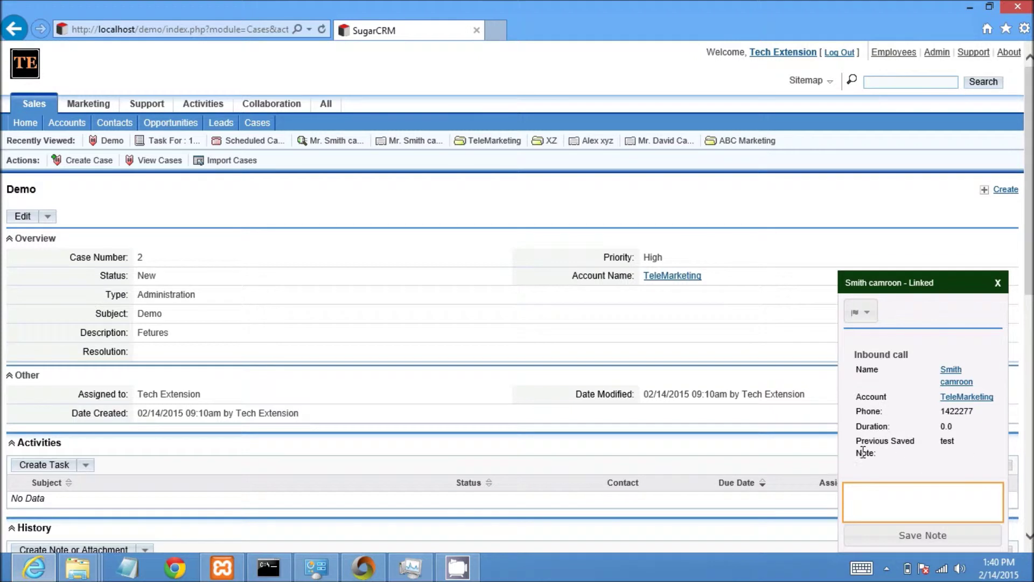
# Write the call memo 'Here demo is end' in the popup's note box
pyautogui.click(909, 492)
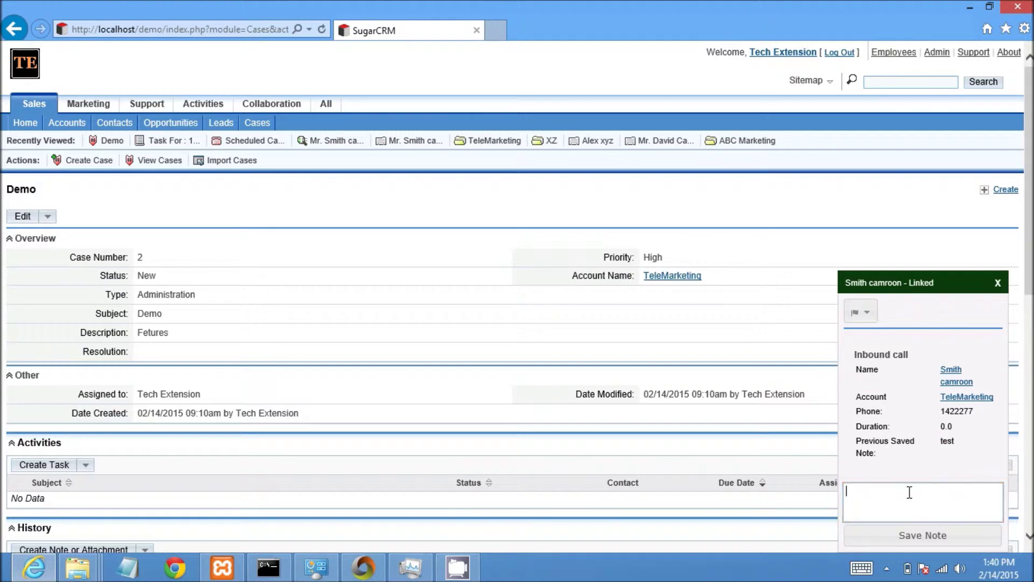
pyautogui.click(873, 325)
pyautogui.click(867, 505)
pyautogui.write('Here demo')
pyautogui.press('BackSpace')
pyautogui.press('BackSpace')
pyautogui.press('BackSpace')
pyautogui.click(902, 537)
# Hang up in PortGo, save the memo to the call description, and close the popup
pyautogui.click(363, 566)
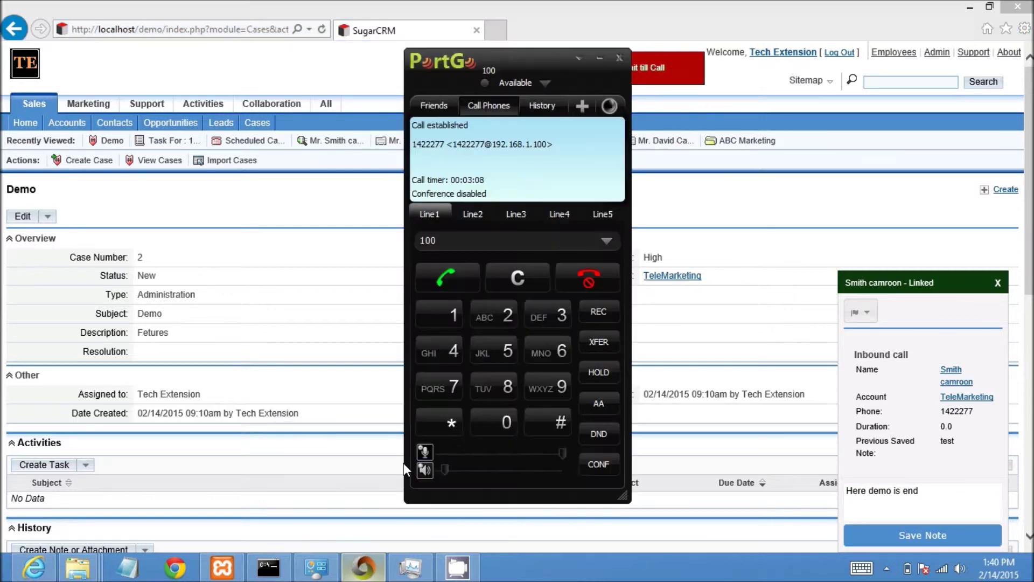
pyautogui.click(580, 282)
pyautogui.click(900, 545)
pyautogui.click(900, 545)
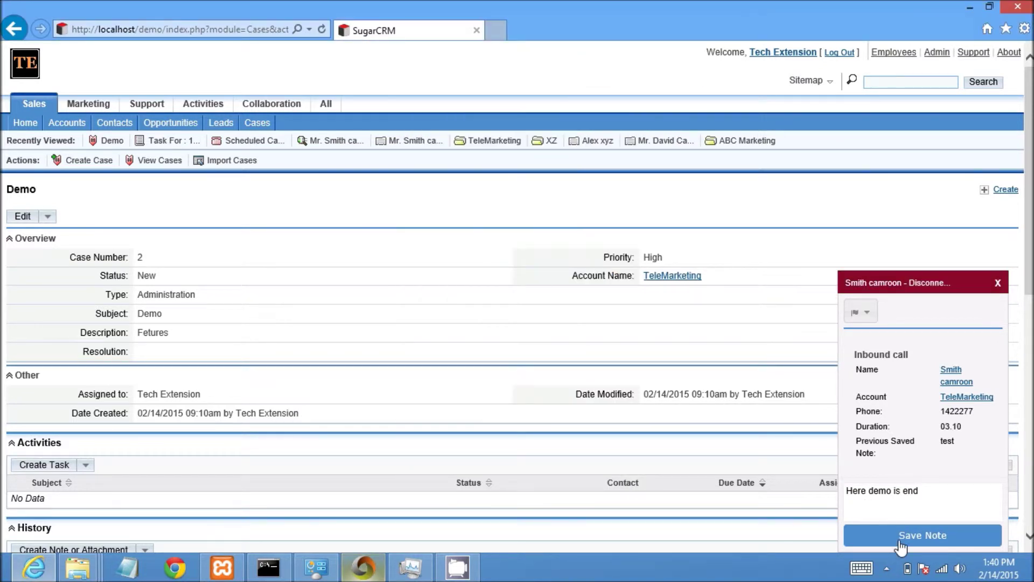
pyautogui.click(997, 283)
pyautogui.click(36, 125)
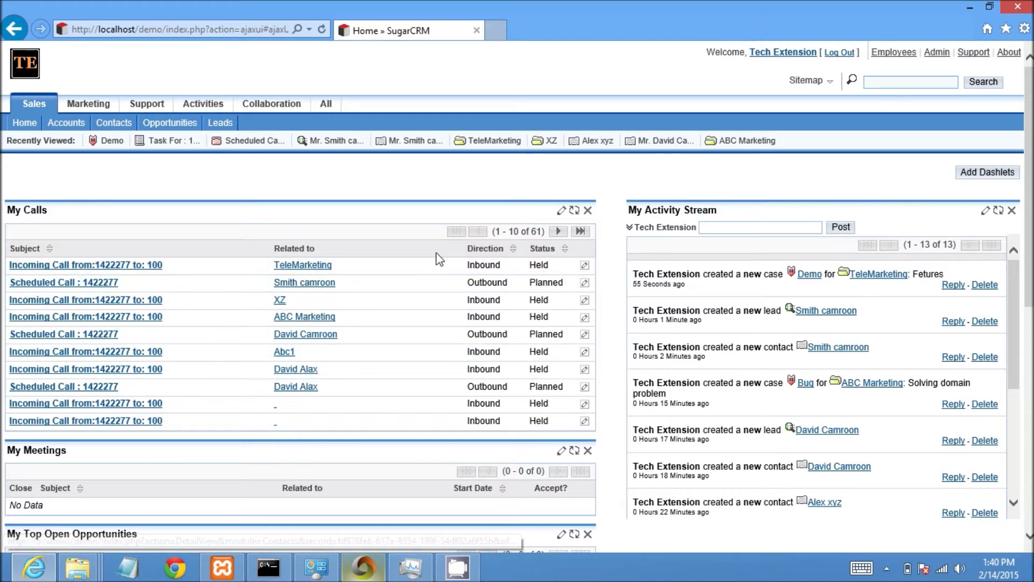
# Review My Calls and the activity stream on the Home dashboard, then switch programs
pyautogui.click(462, 567)
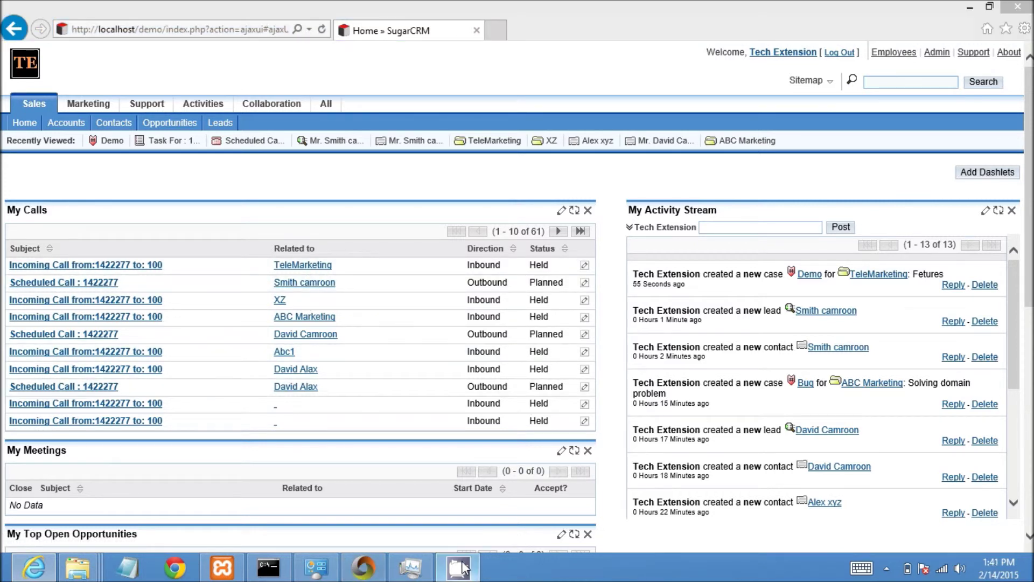